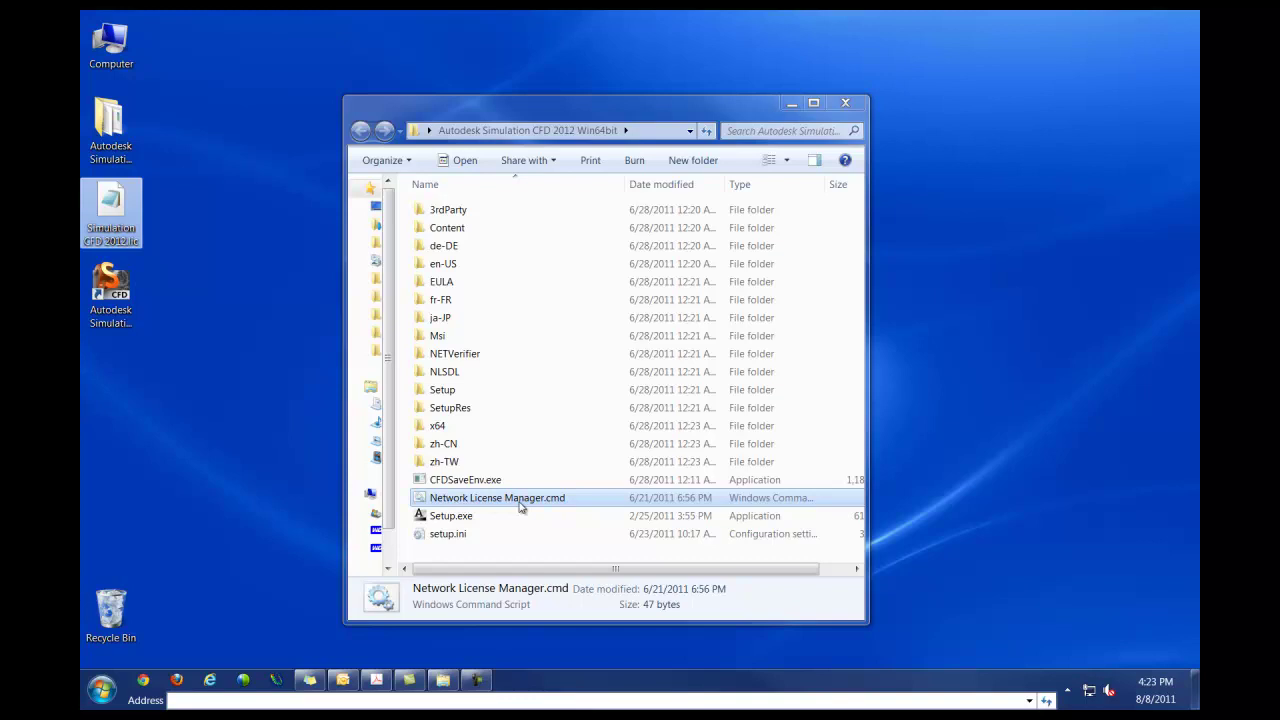
# Browse into en-US\Tools\NLM to reach the NLM.msi Network License Manager installer.
pyautogui.doubleClick(477, 268)
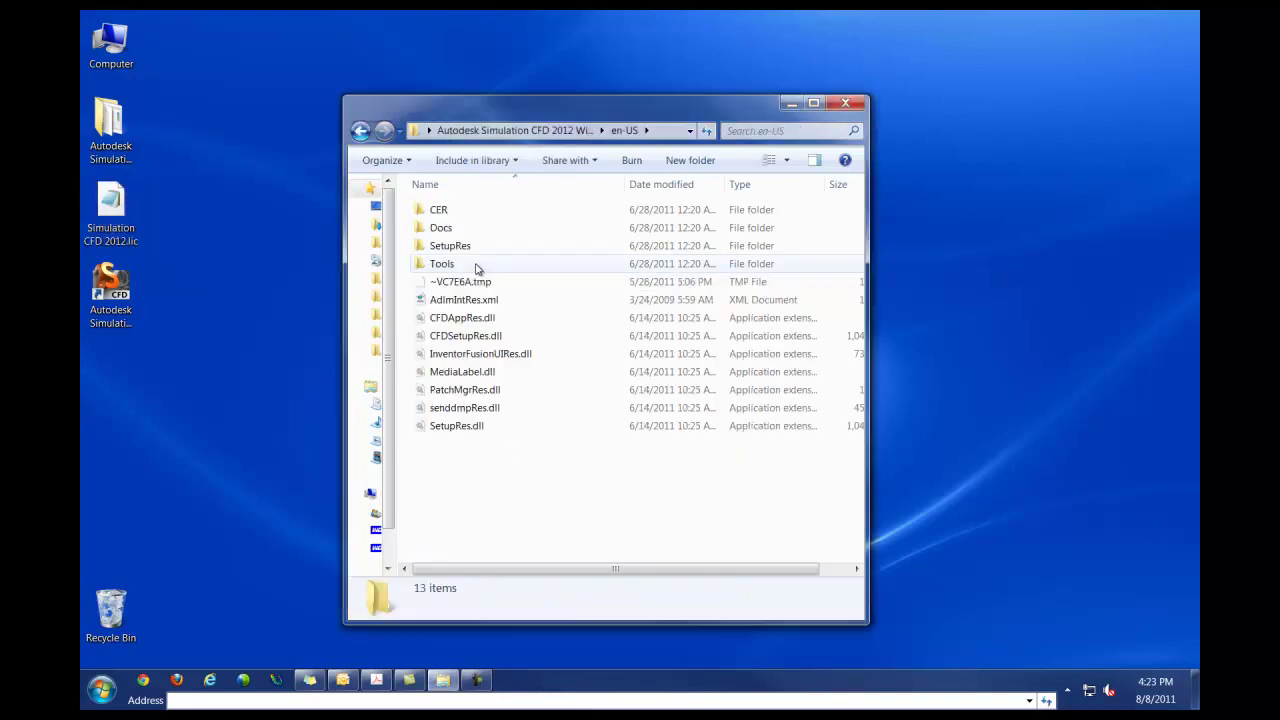
pyautogui.doubleClick(477, 266)
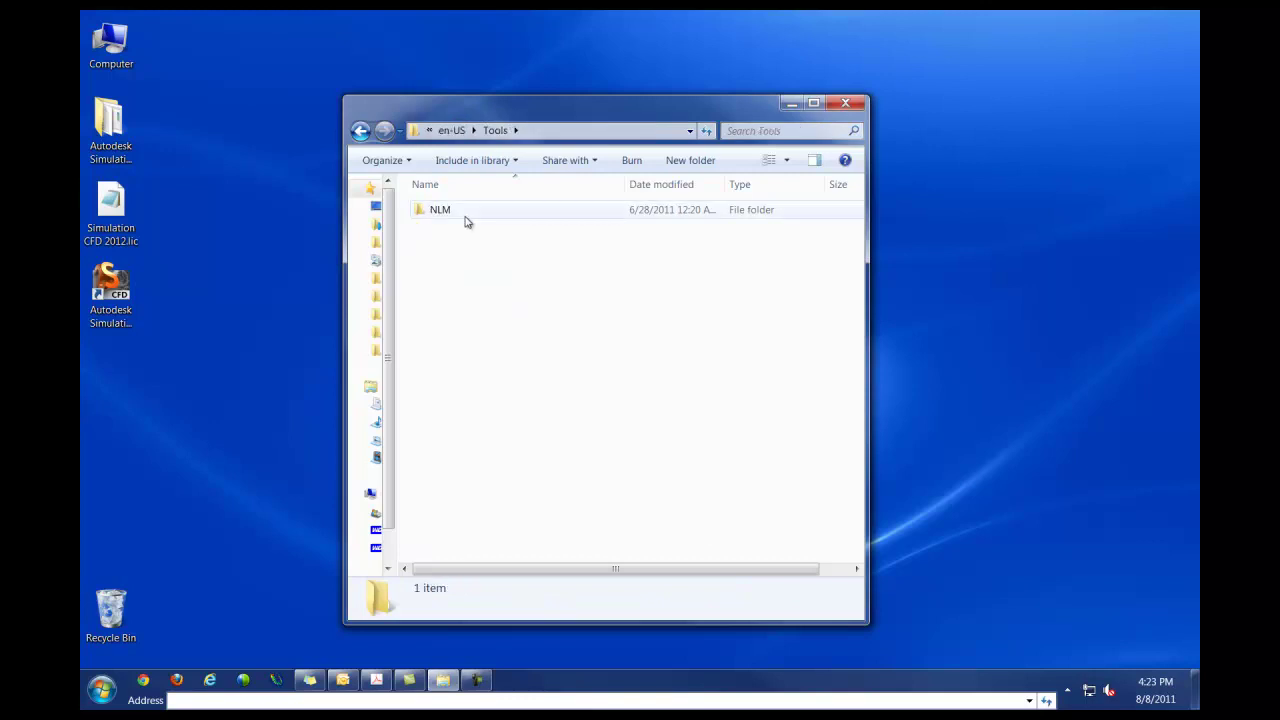
pyautogui.doubleClick(464, 219)
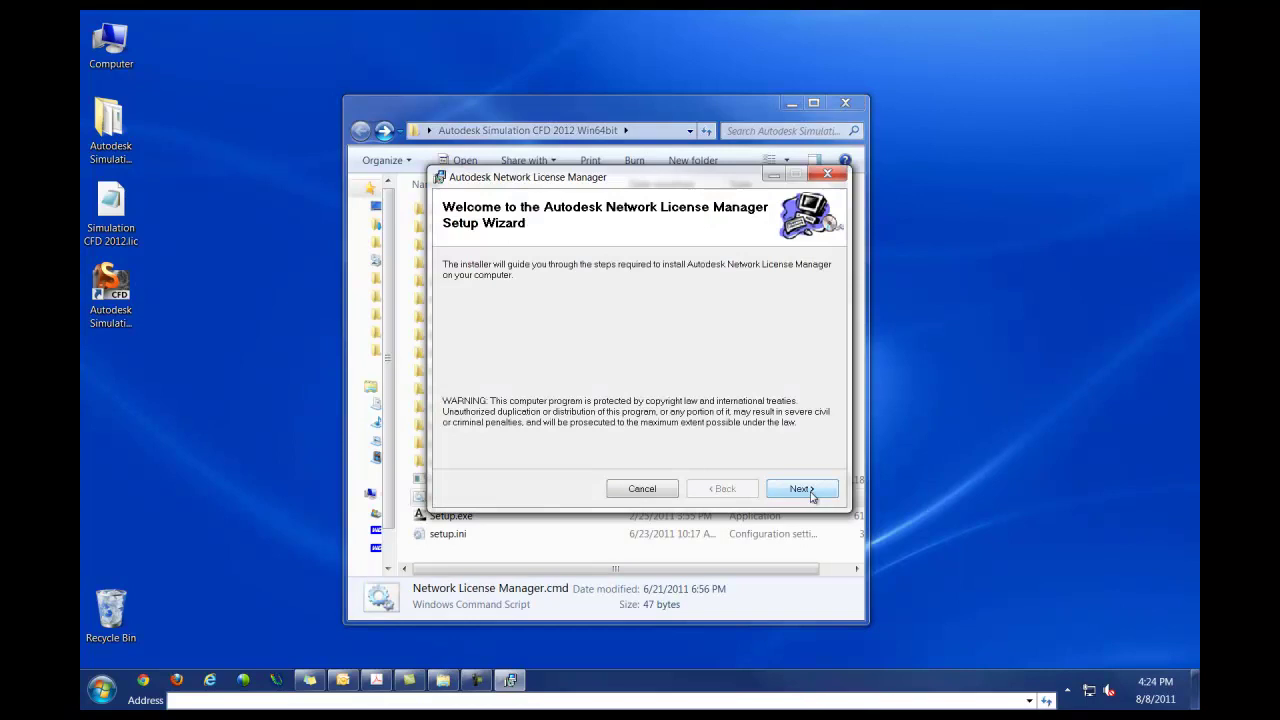
# Install Network License Manager to C:\Program Files\Autodesk Network License Manager\ for Everyone, then close the wizard.
pyautogui.click(801, 489)
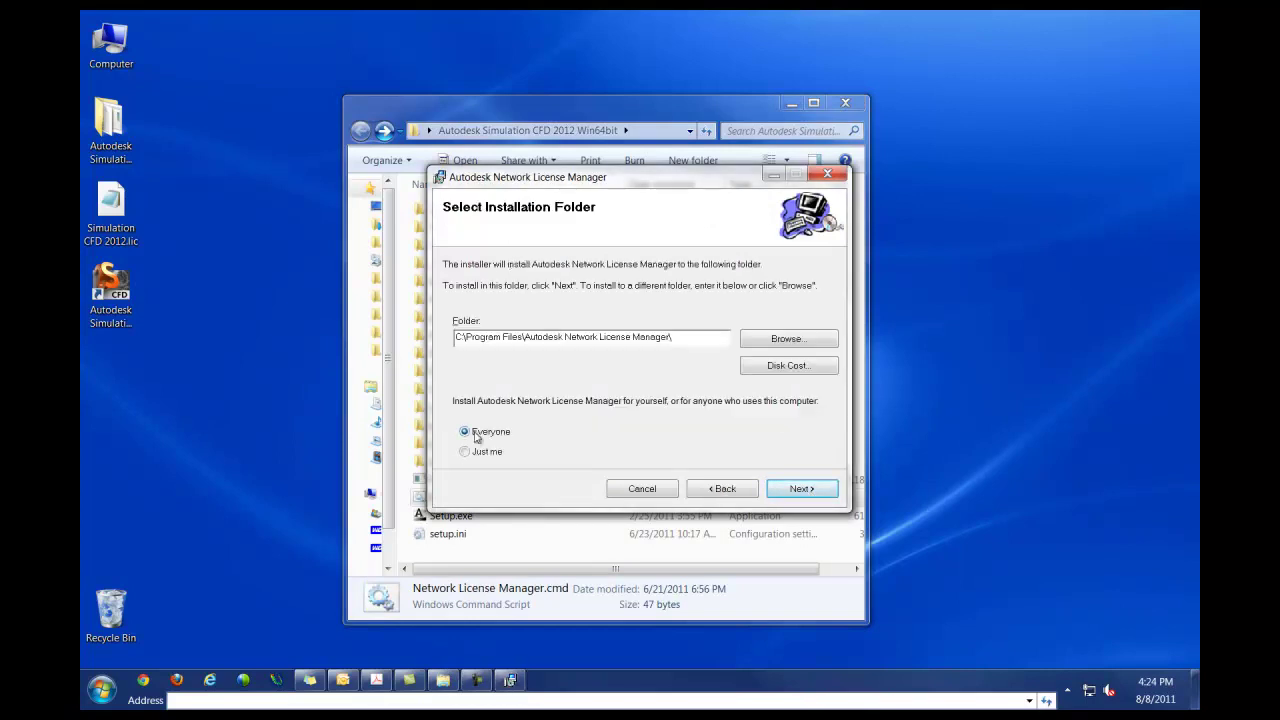
pyautogui.click(800, 491)
pyautogui.click(799, 492)
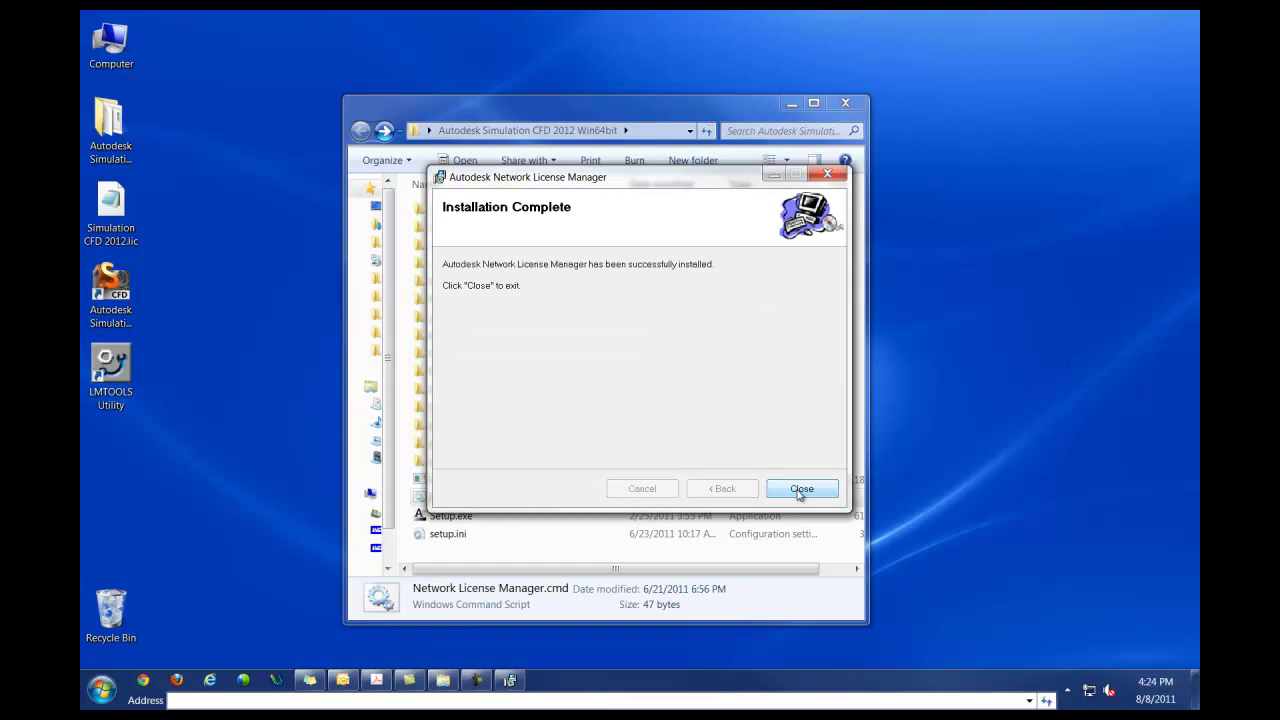
pyautogui.click(801, 489)
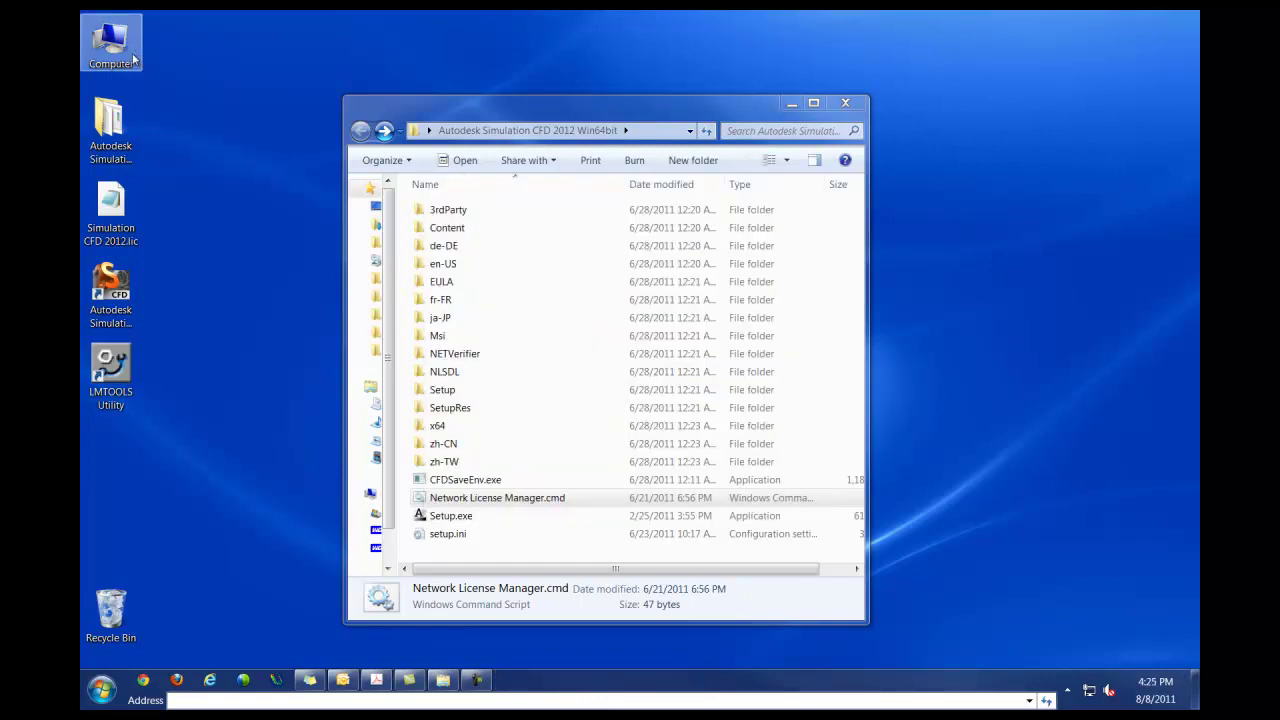
# Move Simulation CFD 2012.lic from the desktop into C:\Program Files\Autodesk Network License Manager.
pyautogui.doubleClick(133, 57)
pyautogui.doubleClick(545, 155)
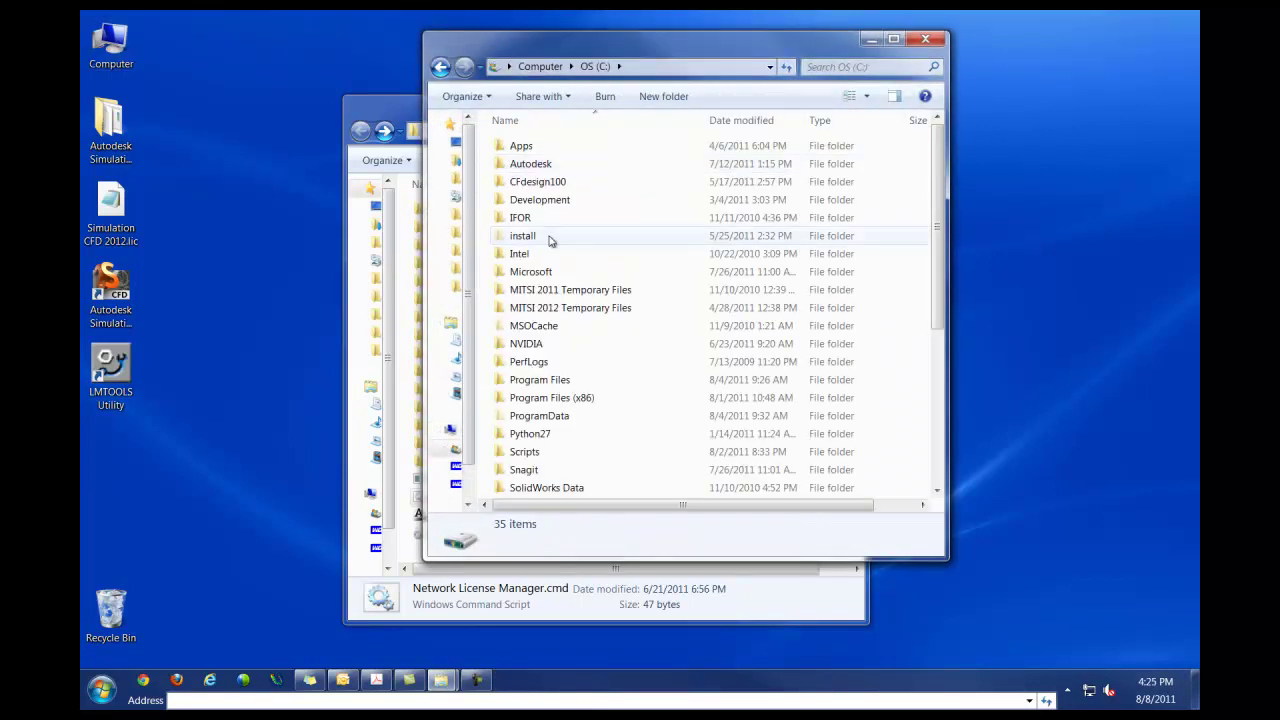
pyautogui.doubleClick(563, 381)
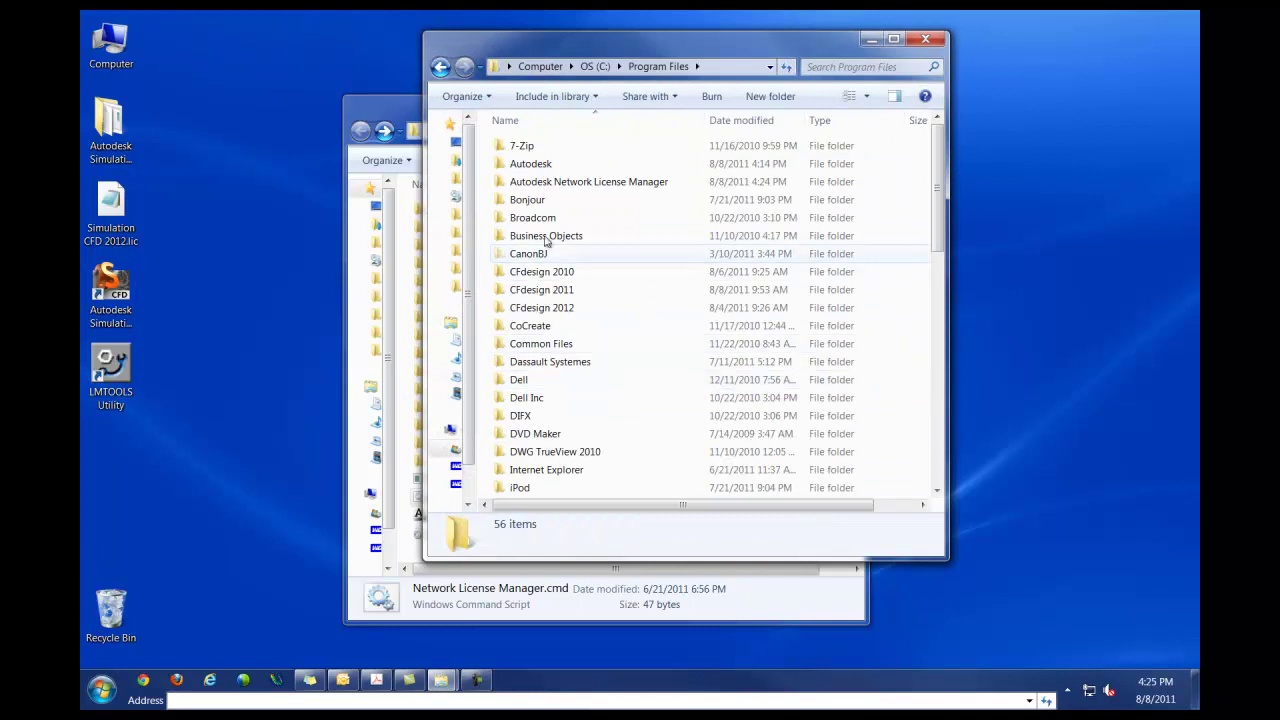
pyautogui.doubleClick(547, 182)
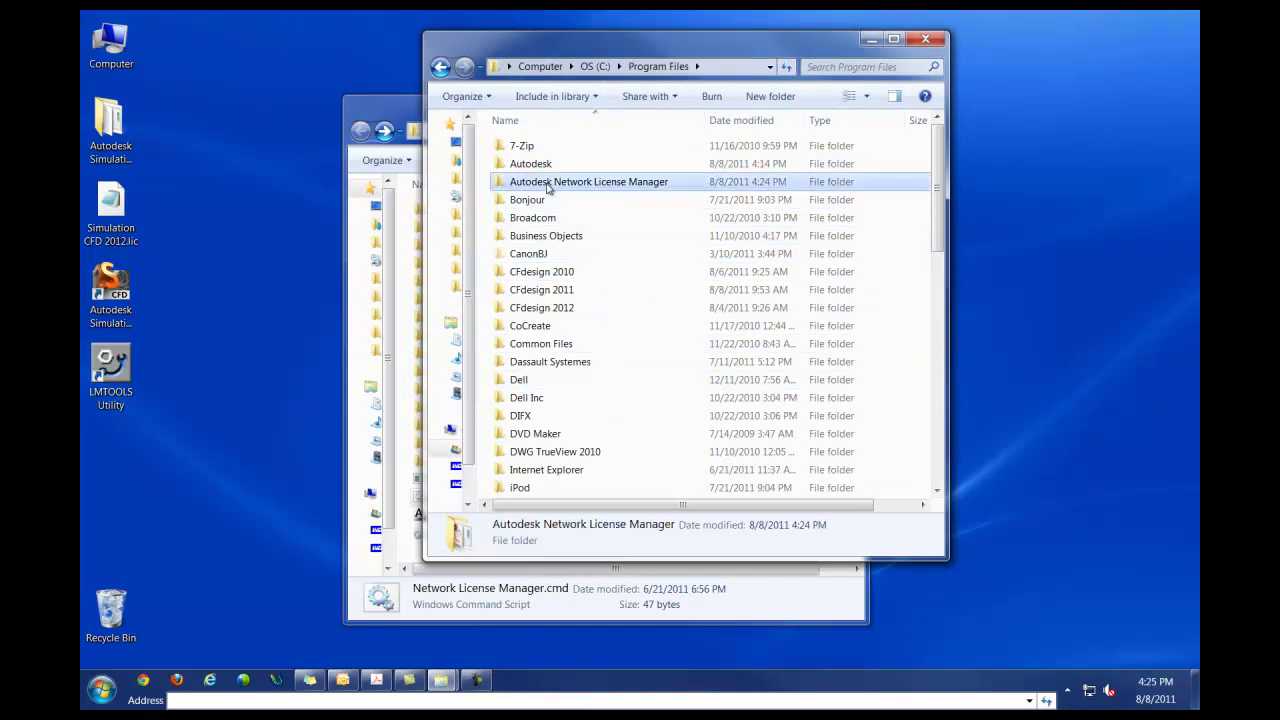
pyautogui.click(112, 218)
pyautogui.moveTo(112, 218); pyautogui.dragTo(587, 305)
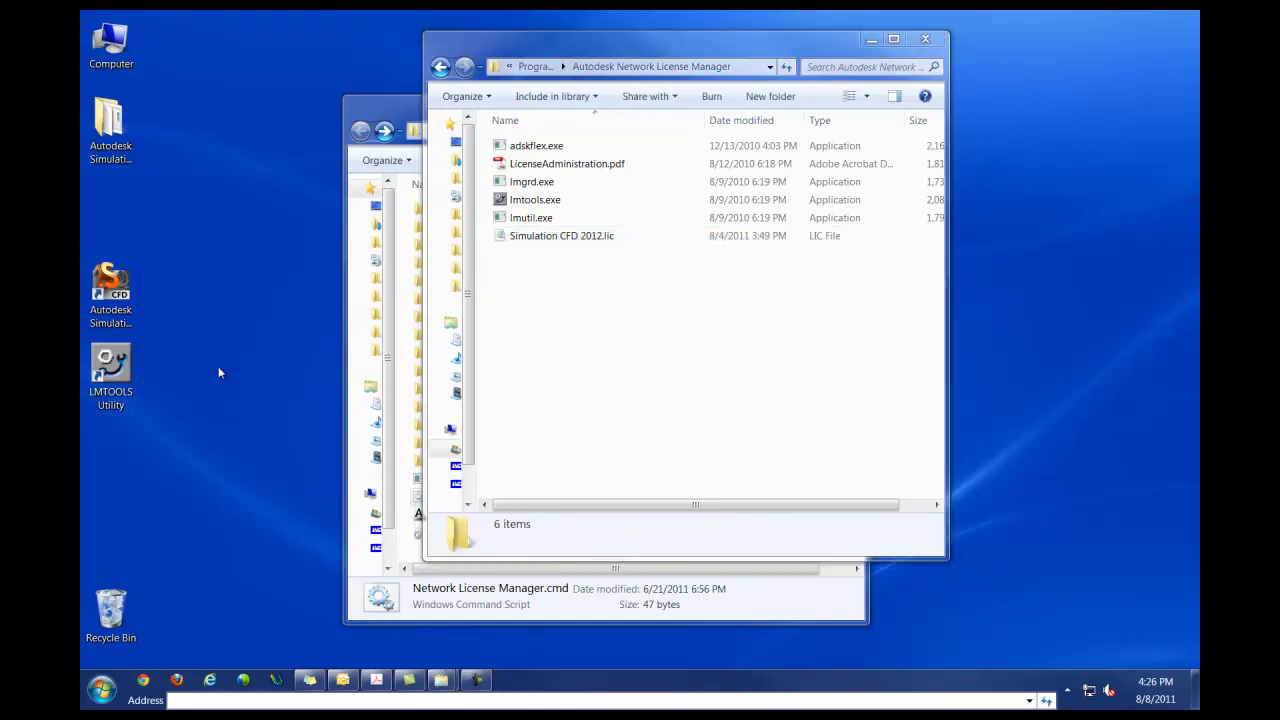
# Start LMTOOLS and name a new service 'Autodesk Server 1' under Config Services.
pyautogui.doubleClick(126, 358)
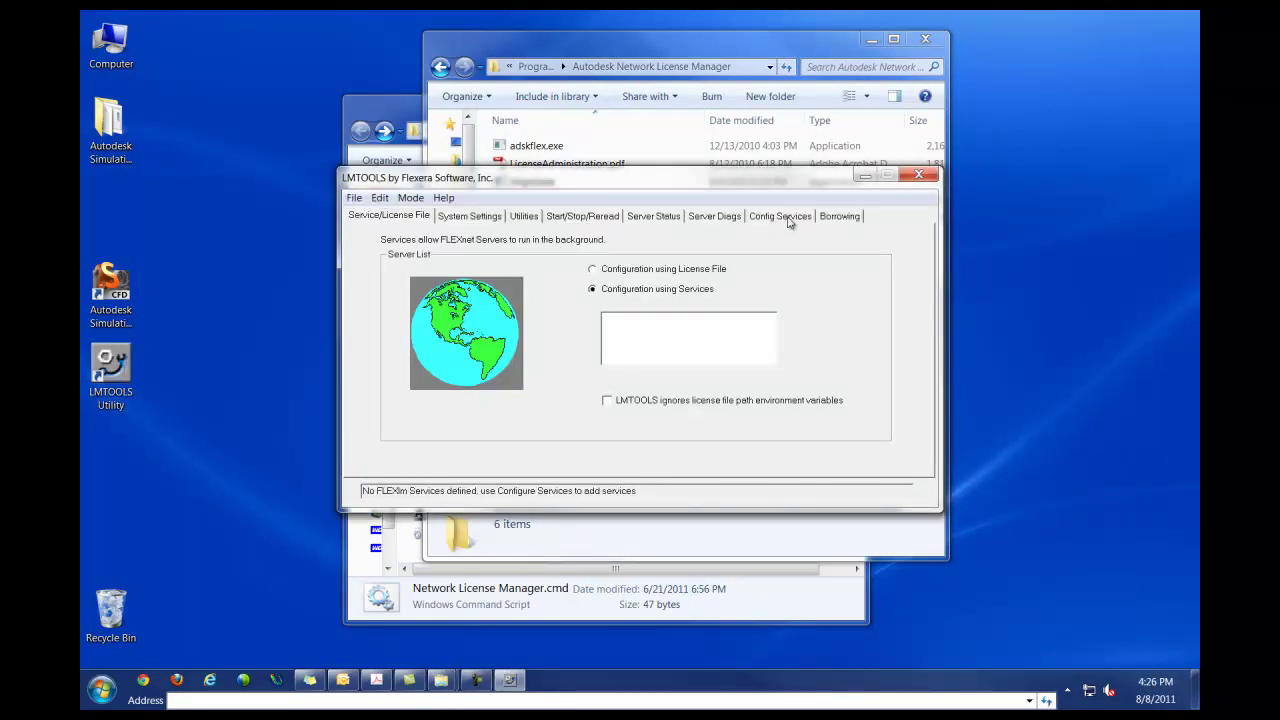
pyautogui.click(785, 216)
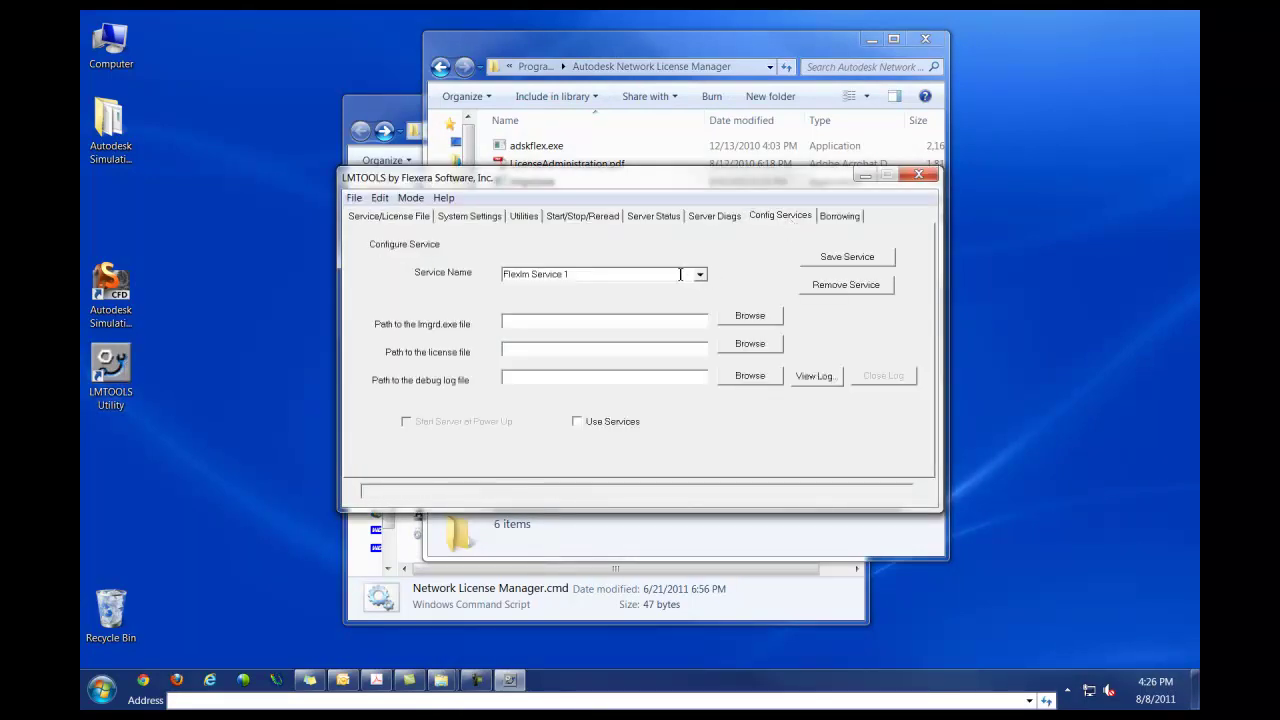
pyautogui.moveTo(680, 274); pyautogui.dragTo(500, 269)
pyautogui.write('Autodesk Server 1')
# Point the service to lmgrd.exe and the Simulation CFD 2012 license file.
pyautogui.click(760, 320)
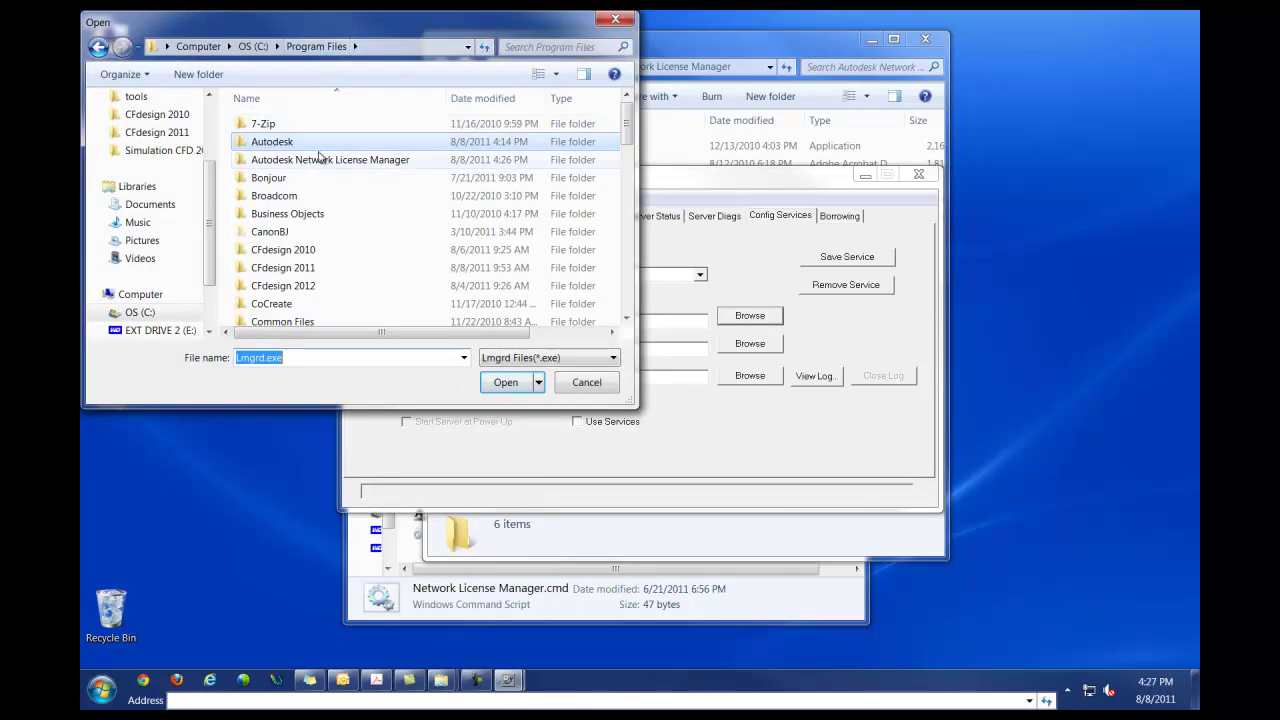
pyautogui.doubleClick(318, 162)
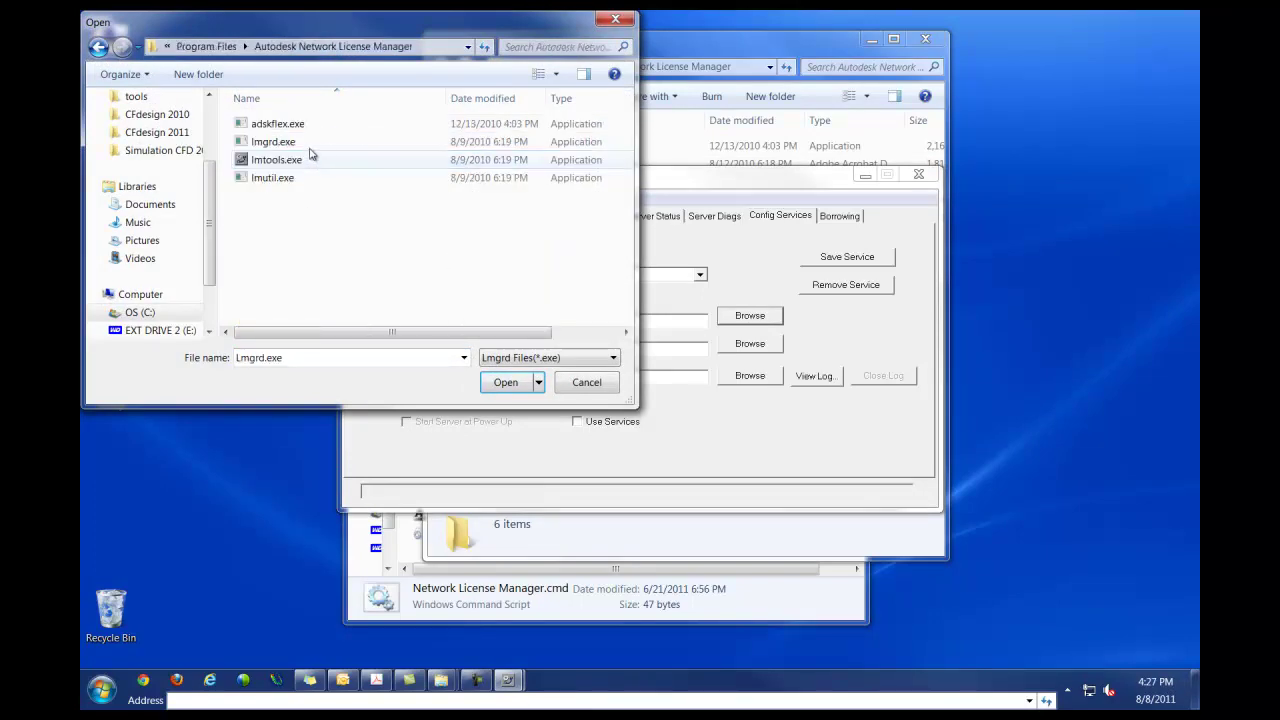
pyautogui.doubleClick(310, 148)
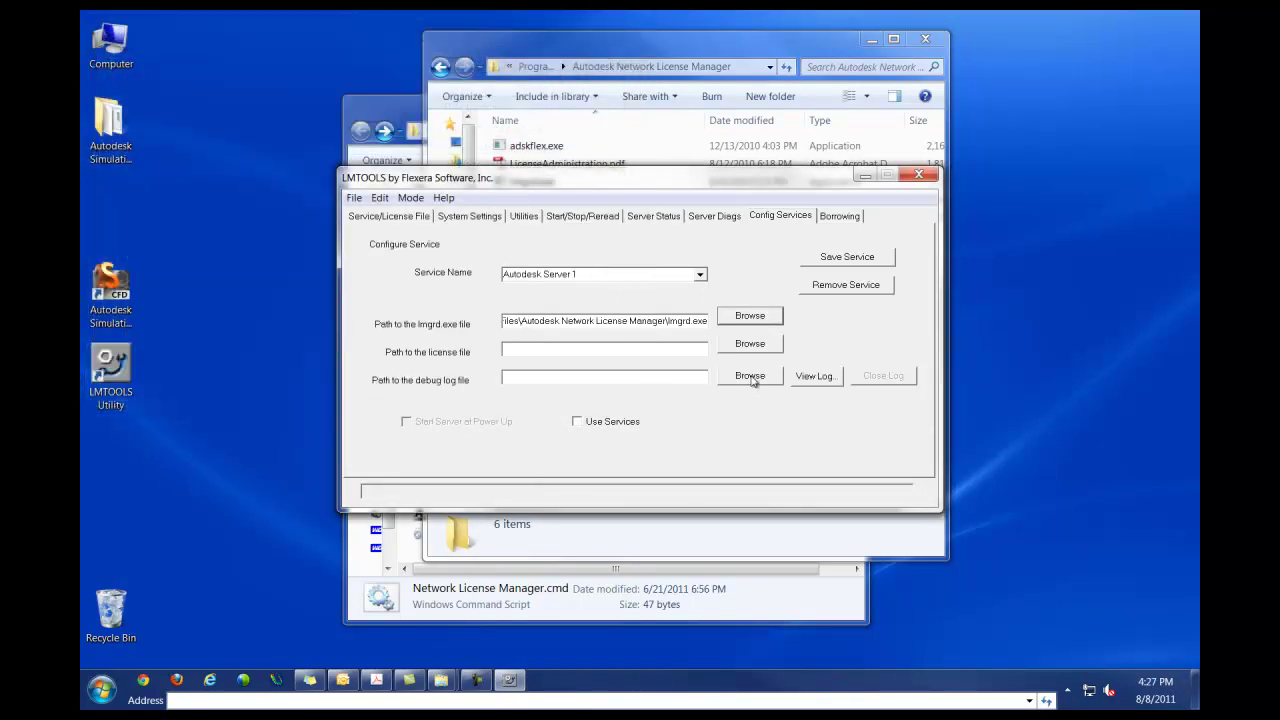
pyautogui.click(750, 343)
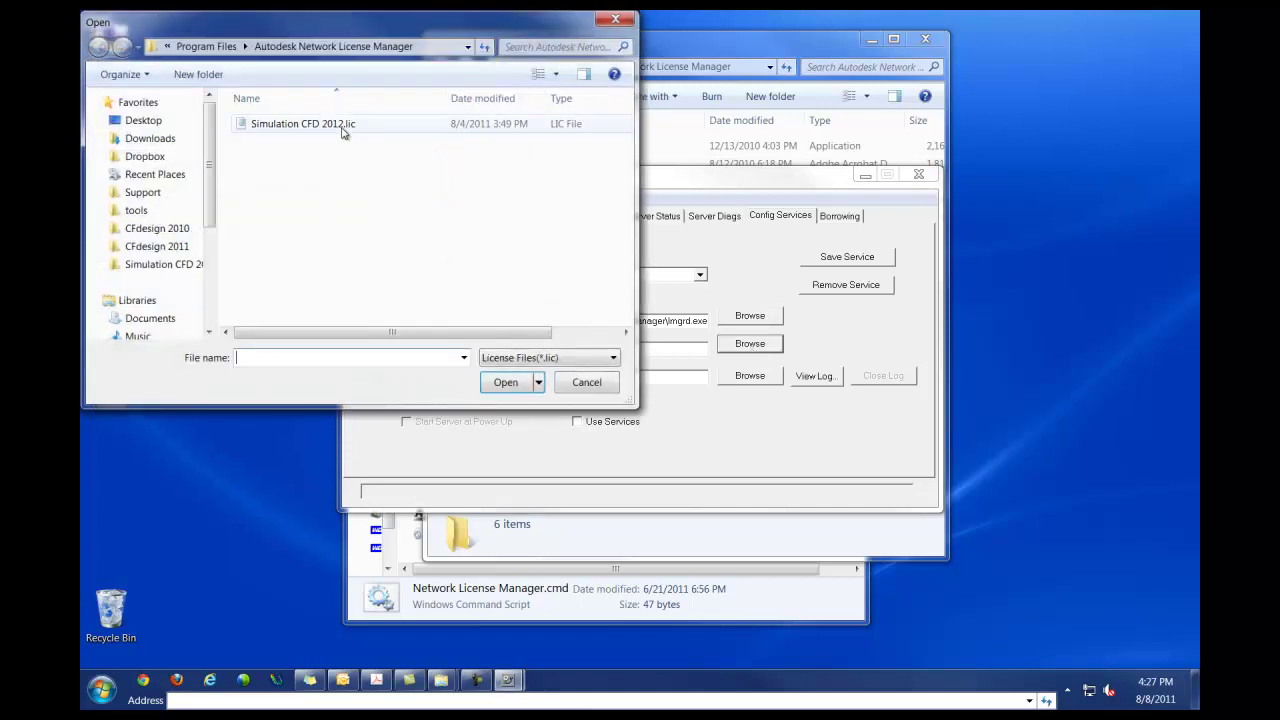
pyautogui.doubleClick(342, 128)
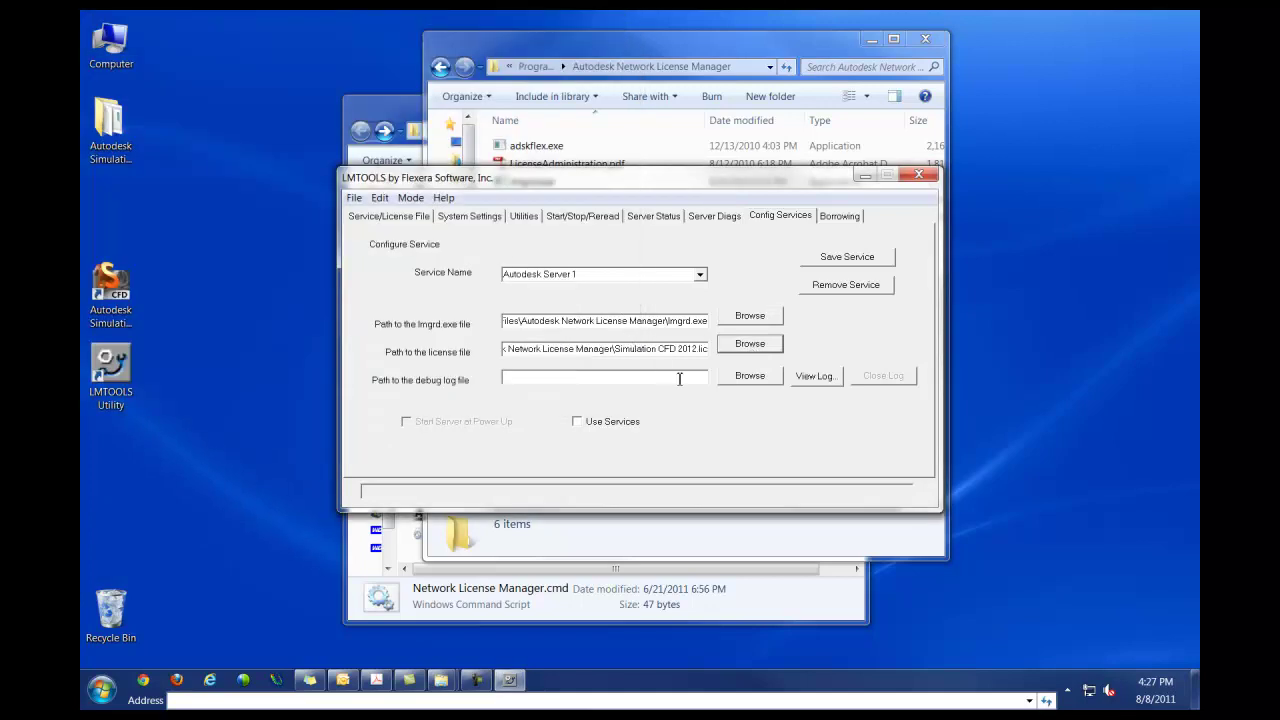
# Set the debug log file to 'autodesk server 1.log'.
pyautogui.click(746, 382)
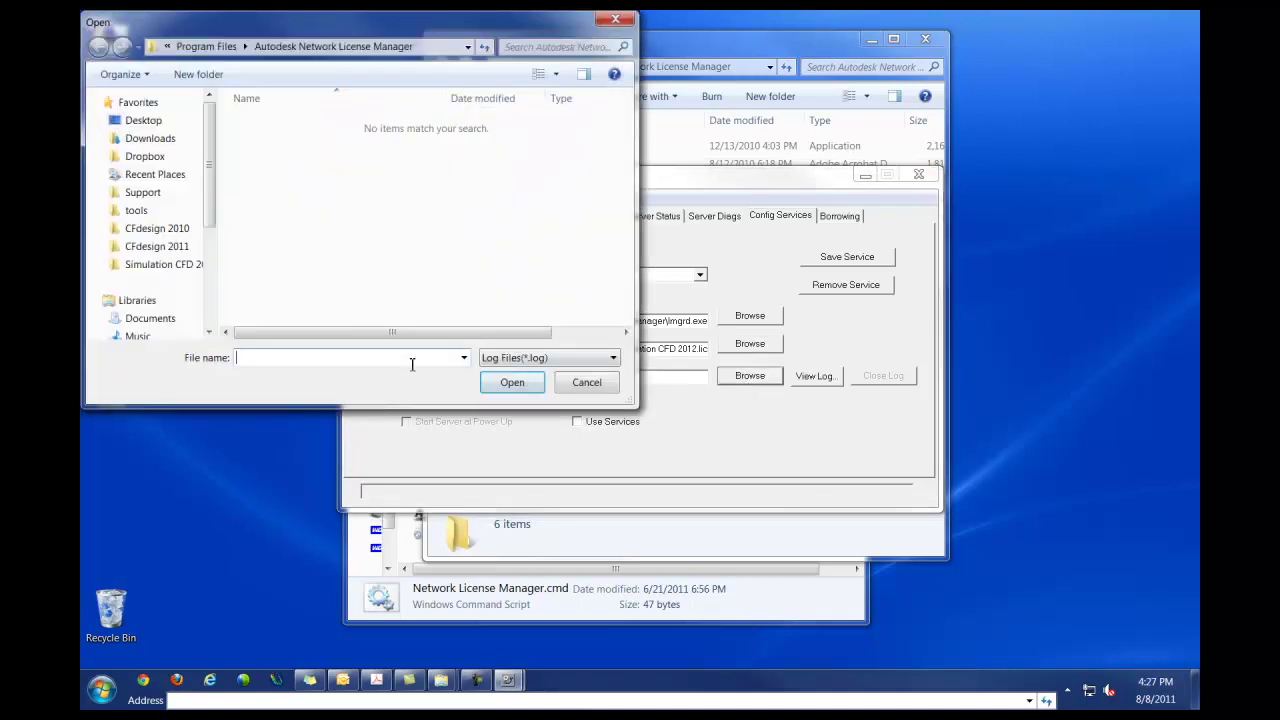
pyautogui.write('autd')
pyautogui.press('BackSpace')
pyautogui.write('odesk server 1.log')
pyautogui.click(510, 382)
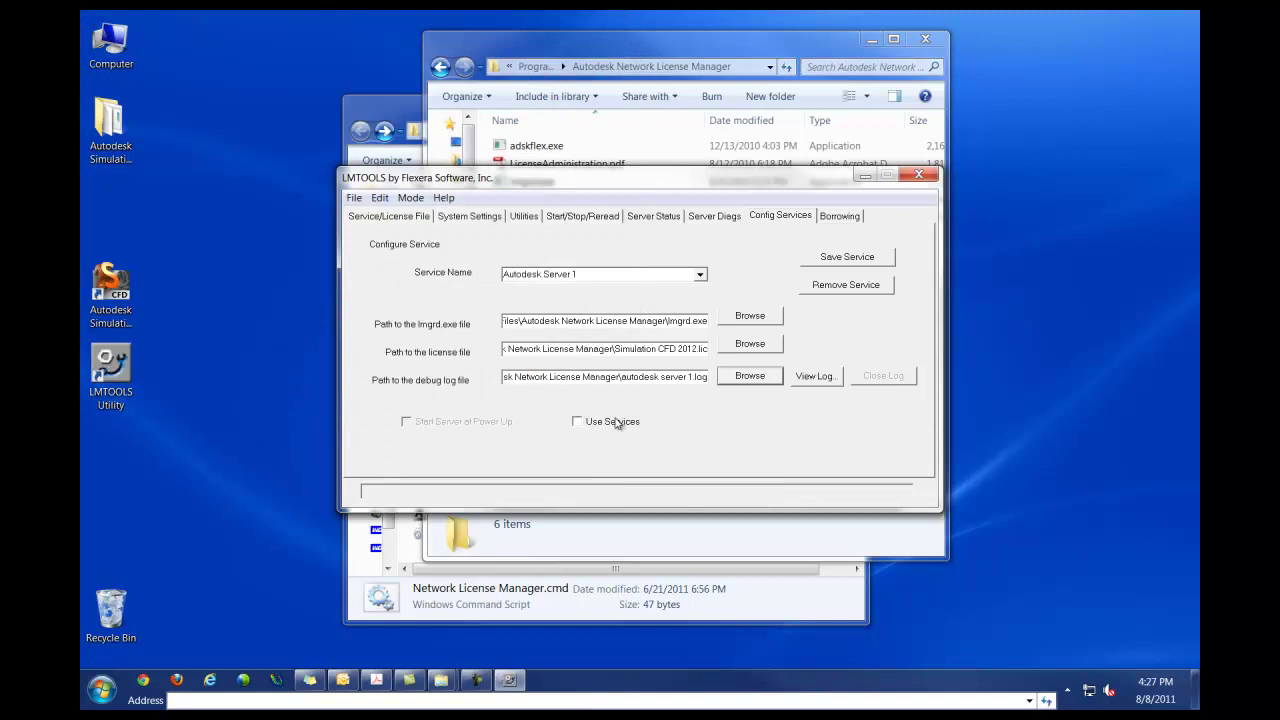
# Enable Use Services and Start Server at Power Up, then save the Autodesk Server 1 service.
pyautogui.click(578, 422)
pyautogui.click(406, 422)
pyautogui.click(830, 262)
pyautogui.click(640, 397)
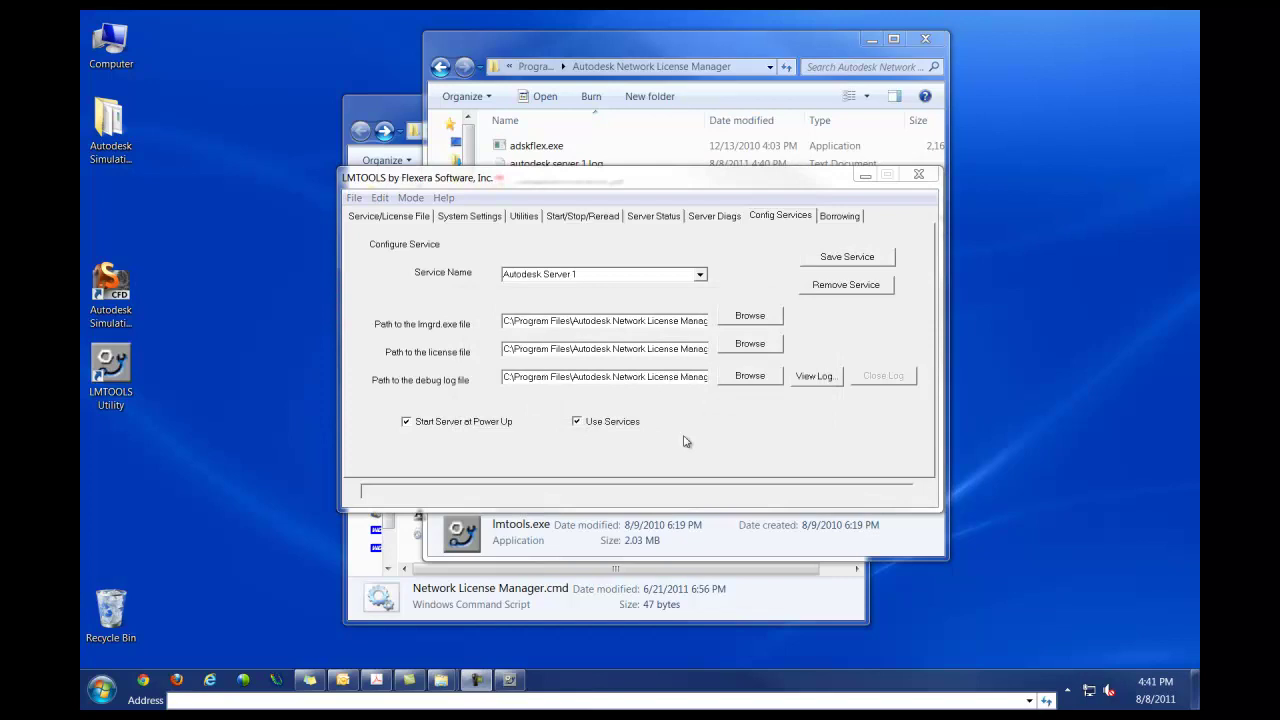
# Start the Autodesk Server 1 license server and reread its license file.
pyautogui.click(579, 219)
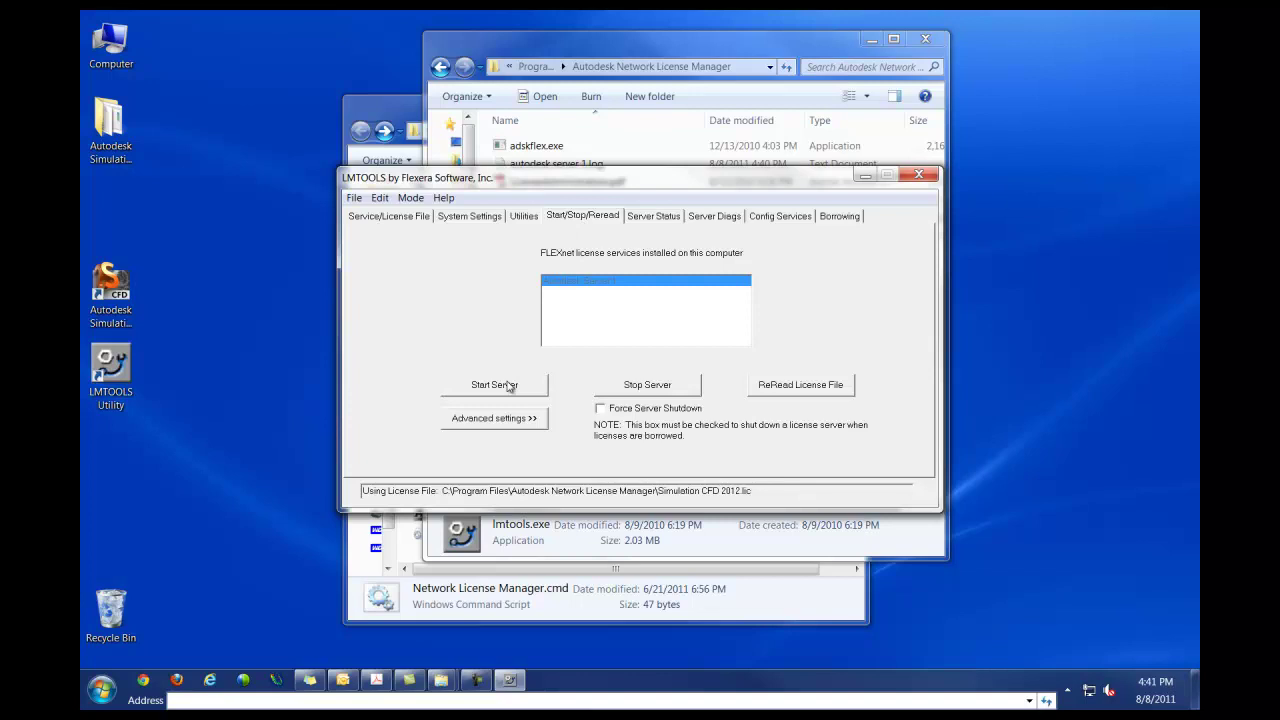
pyautogui.click(508, 386)
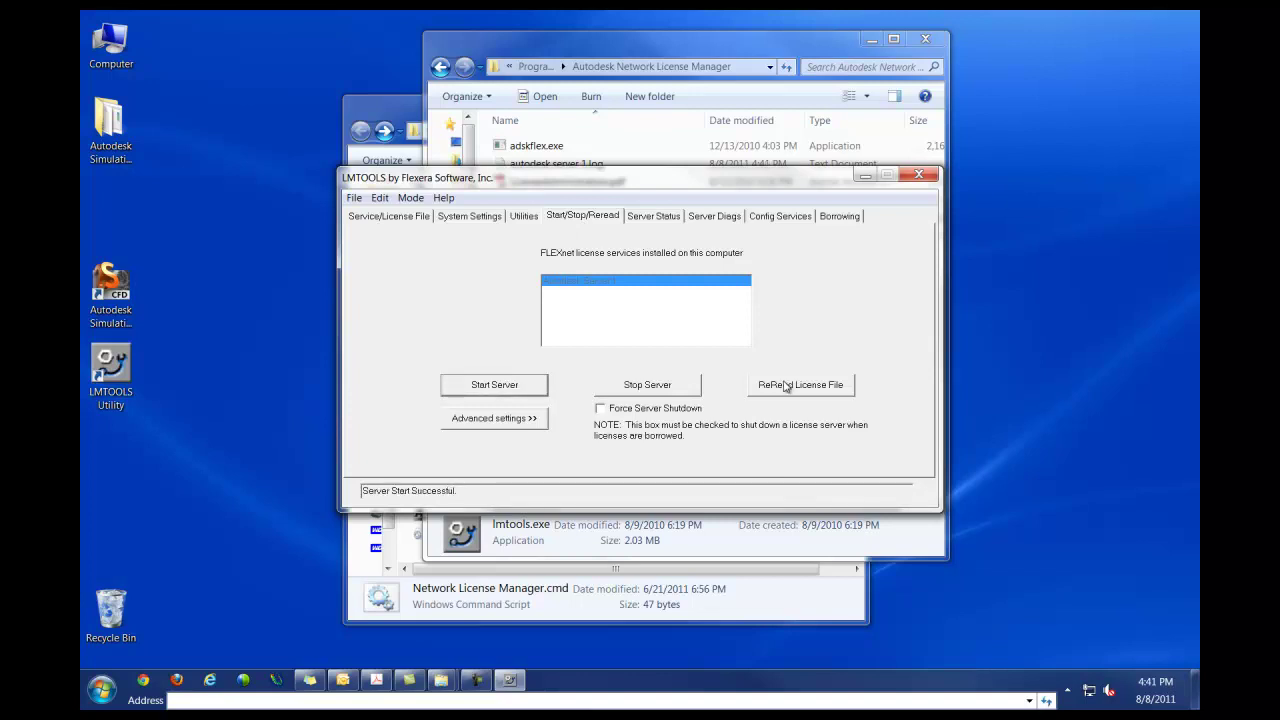
pyautogui.click(786, 386)
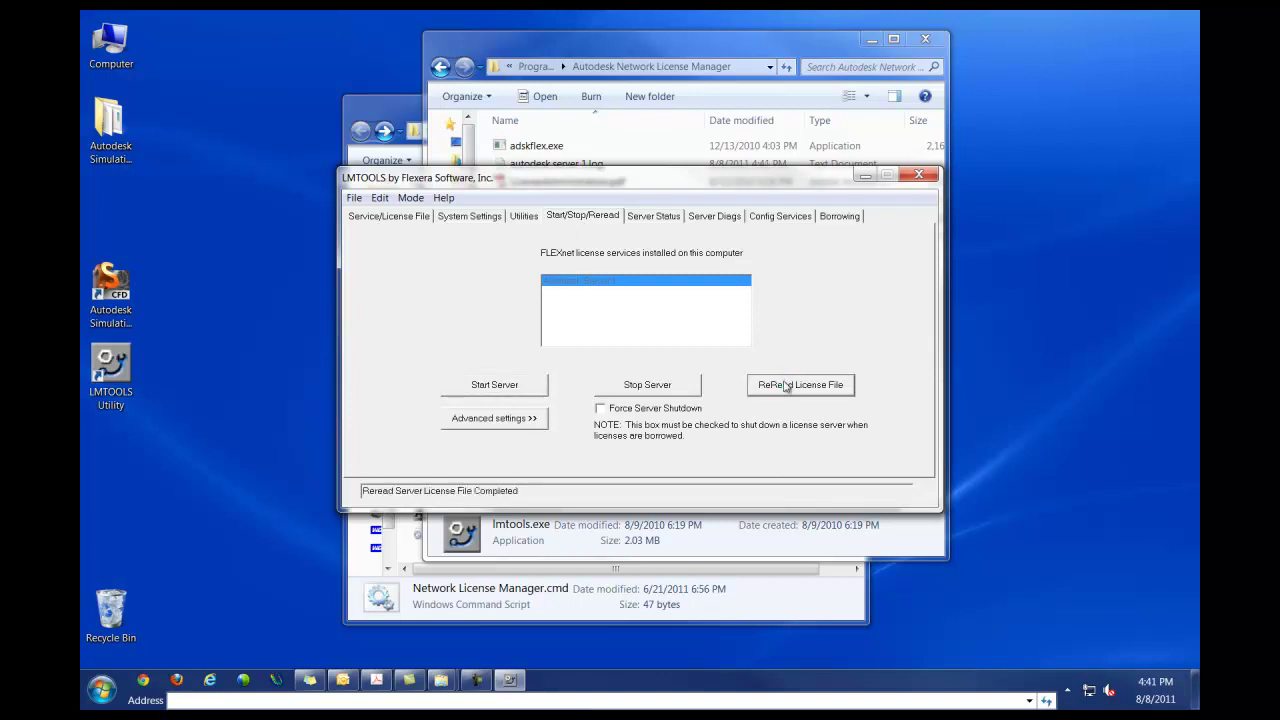
# Run a server status enquiry and select the three feature usage lines.
pyautogui.click(657, 219)
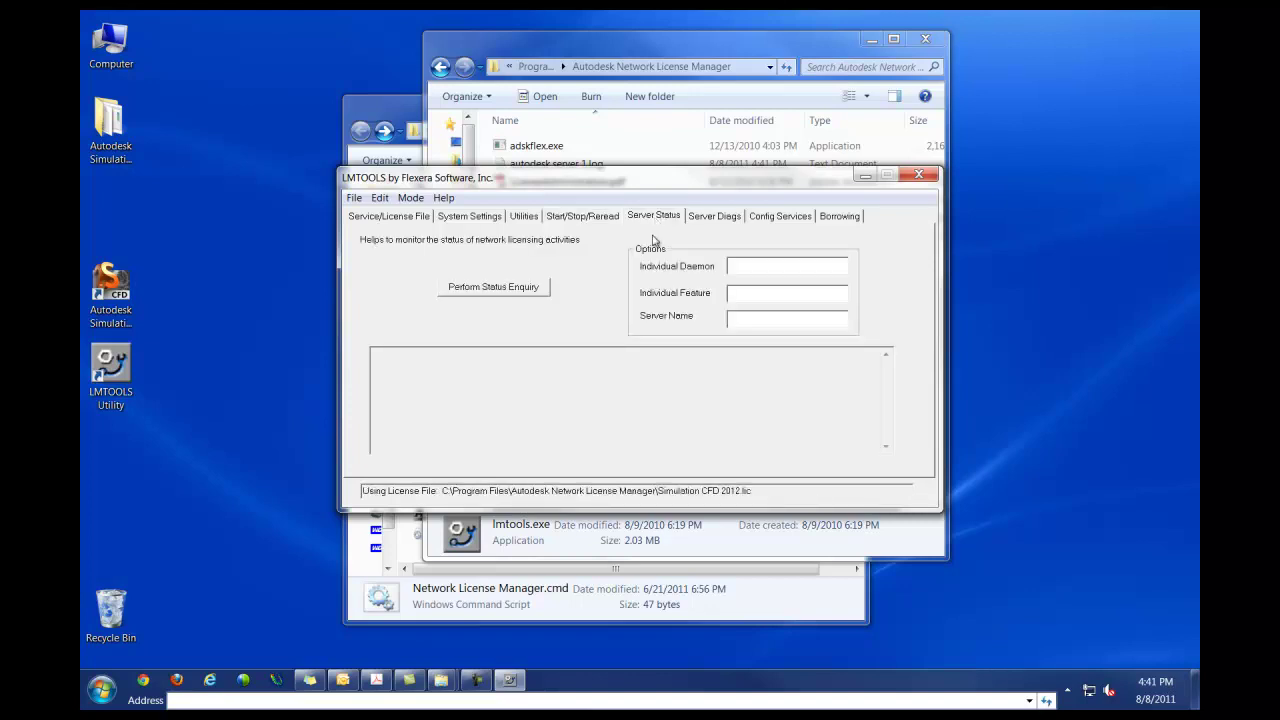
pyautogui.click(494, 289)
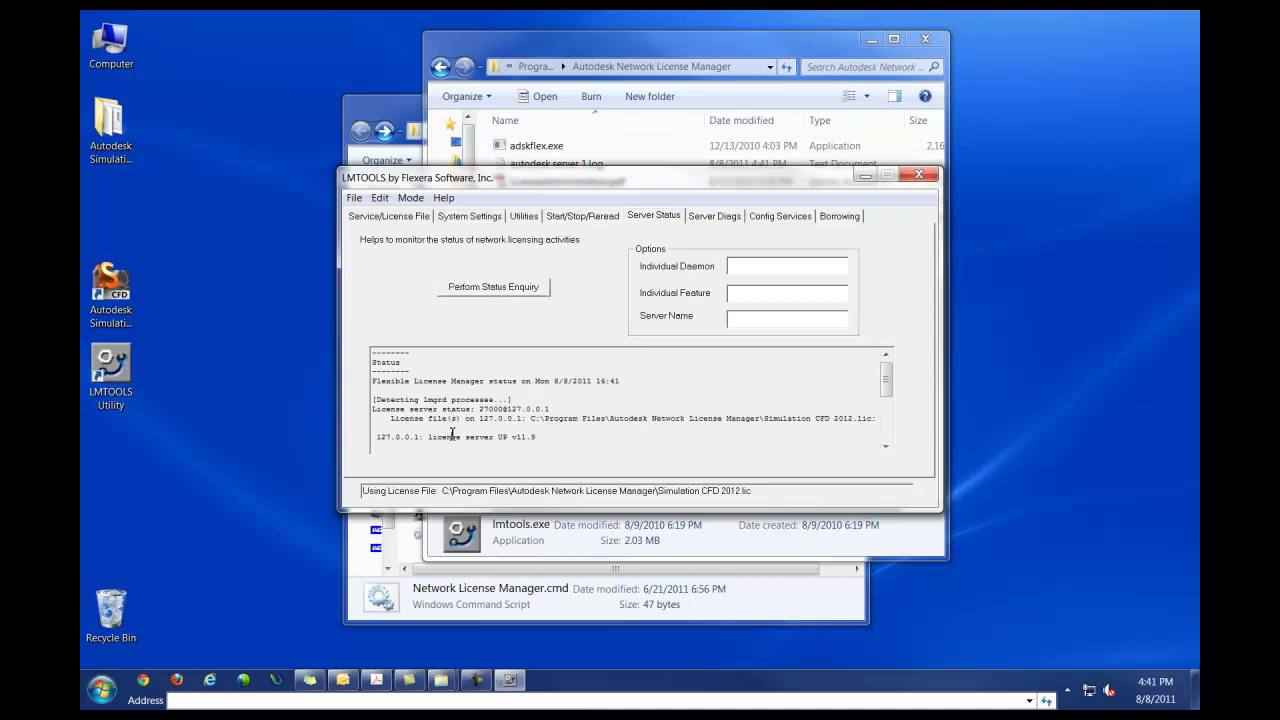
pyautogui.scroll(-5, 452, 435)
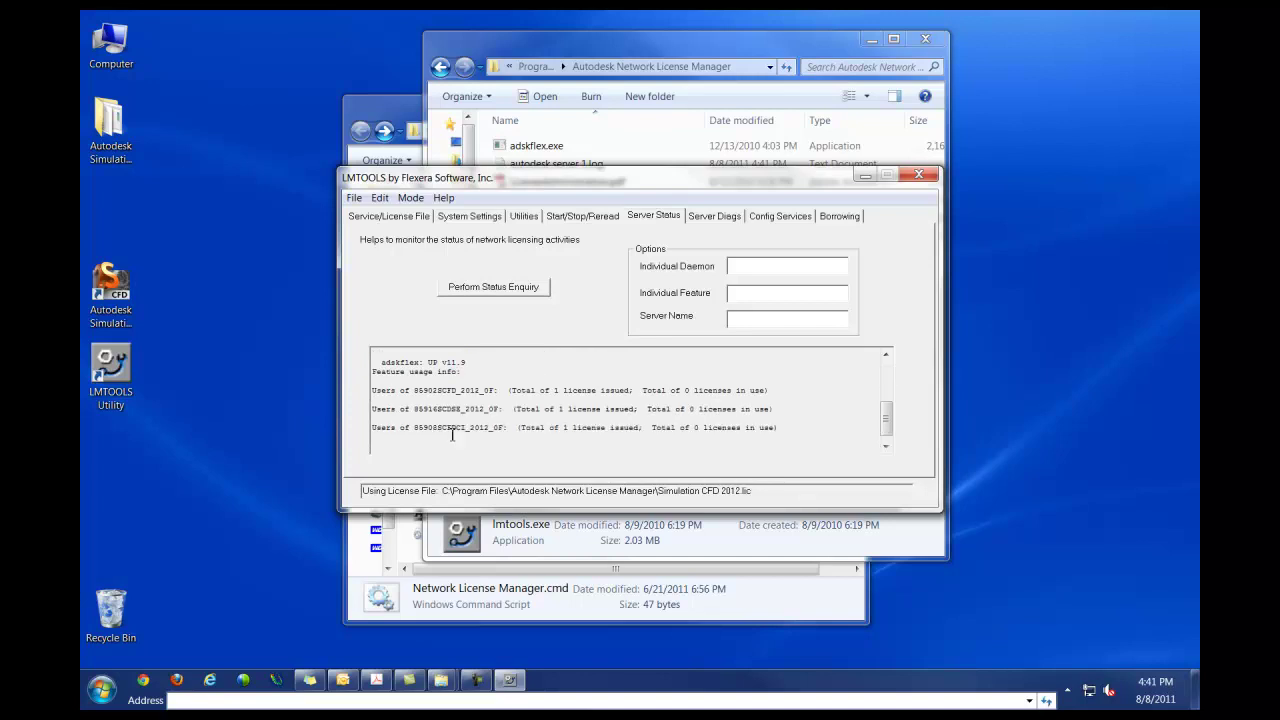
pyautogui.moveTo(817, 437); pyautogui.dragTo(367, 380)
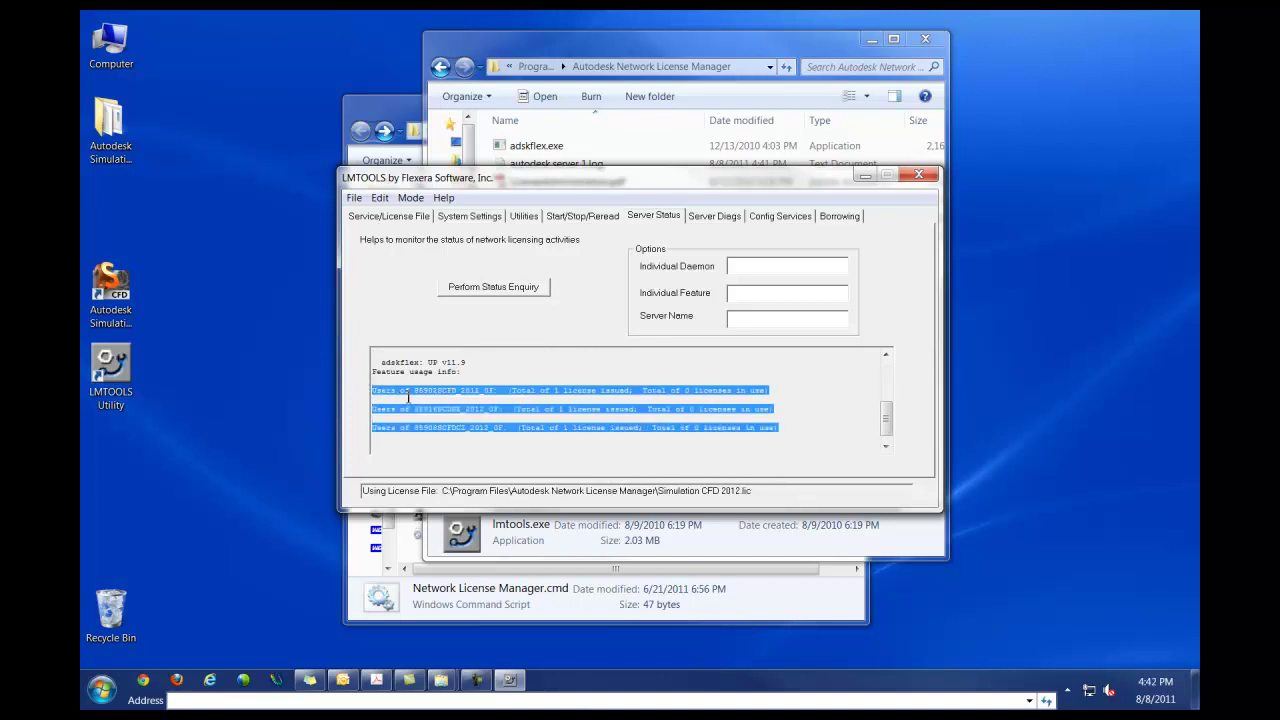
# Check the SCFD and SCFDC feature names, then close LMTOOLS.
pyautogui.click(424, 409)
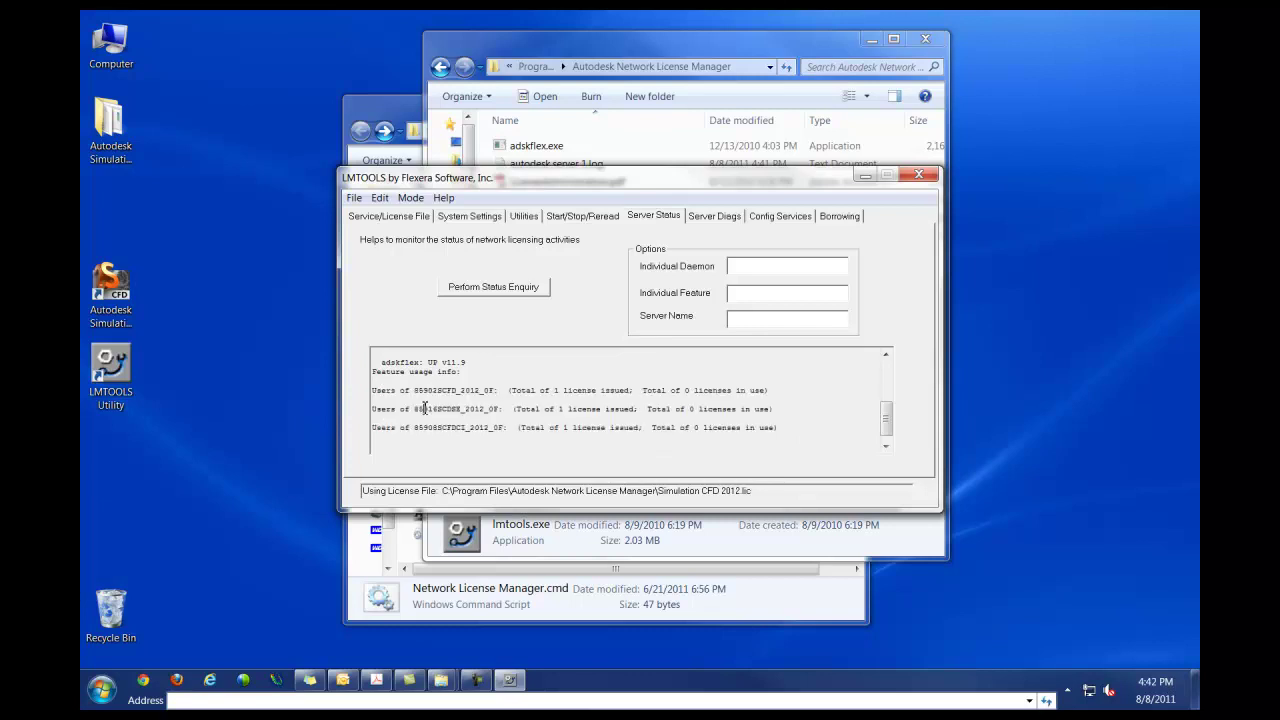
pyautogui.moveTo(436, 390); pyautogui.dragTo(462, 410)
pyautogui.moveTo(437, 428); pyautogui.dragTo(467, 429)
pyautogui.click(654, 443)
pyautogui.hotkey('alt', 'F4')
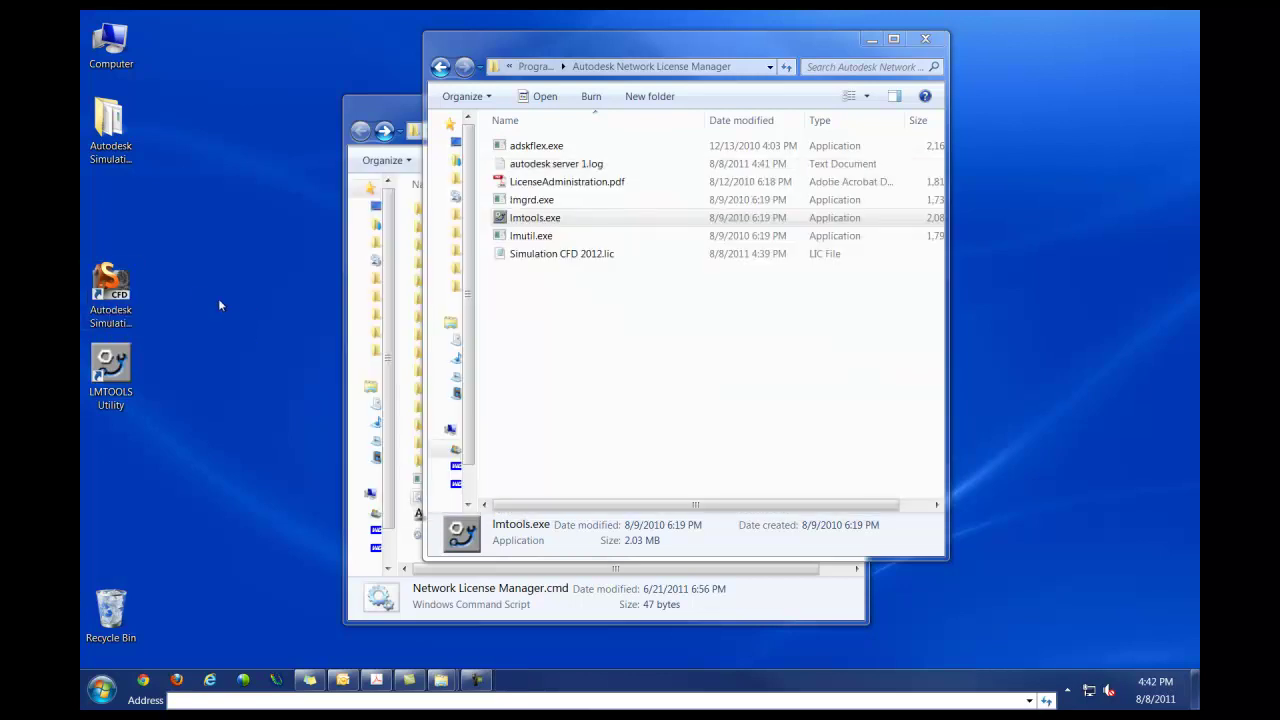
pyautogui.doubleClick(107, 310)
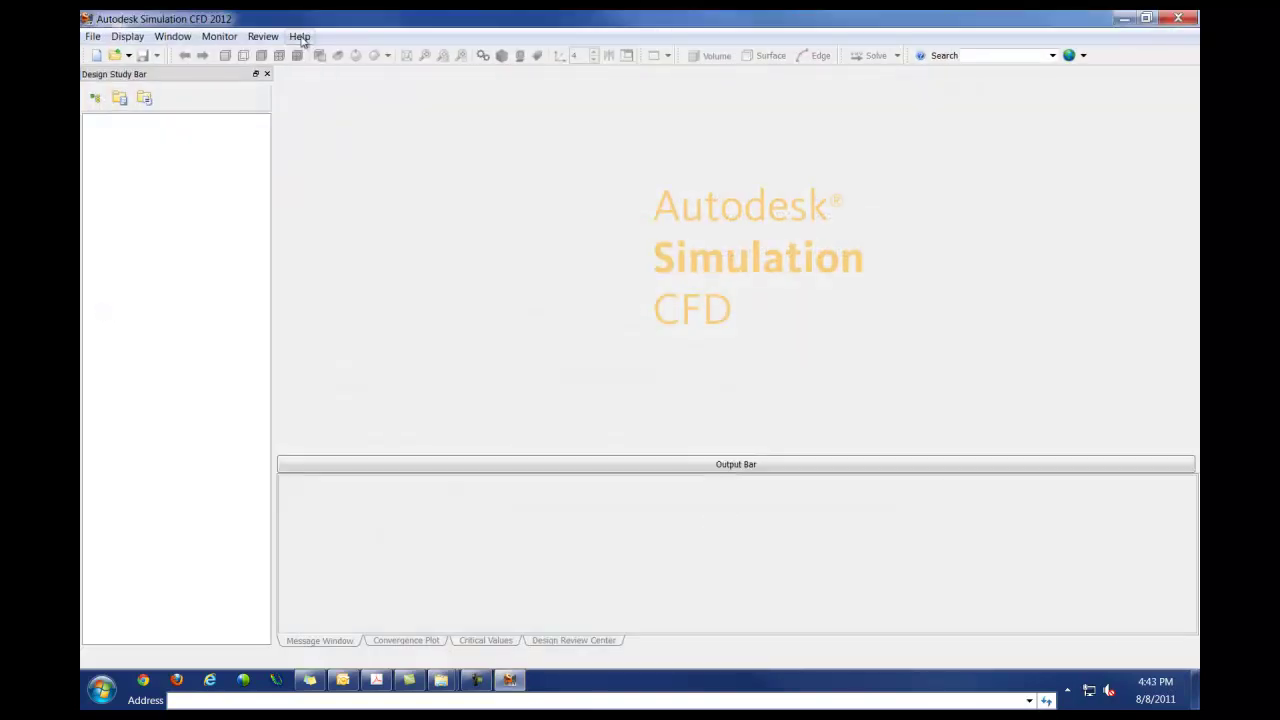
pyautogui.click(298, 37)
pyautogui.click(318, 177)
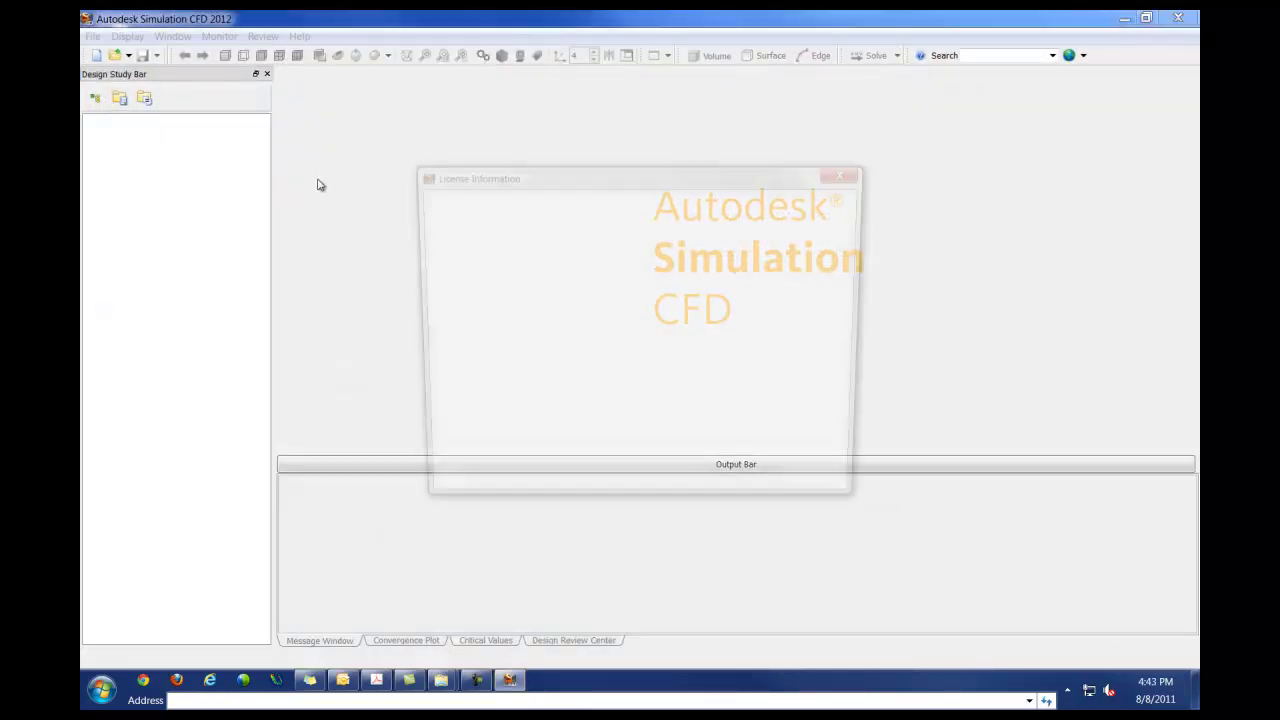